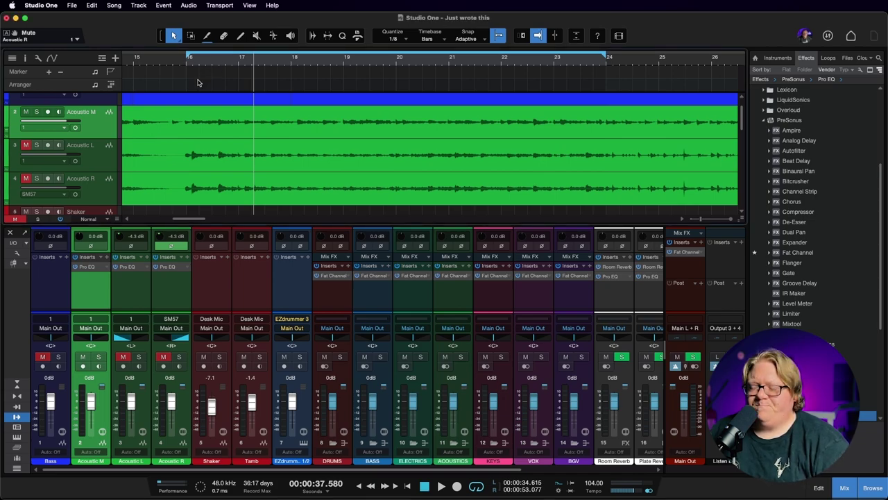
# Play the loop from bar 16, then open the EQ on the Acoustic M channel.
pyautogui.press('KP_1')
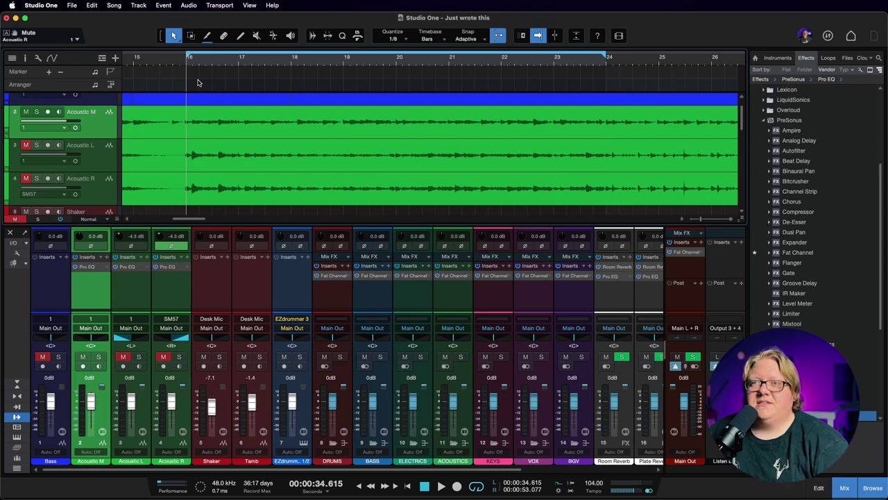
pyautogui.press('space')
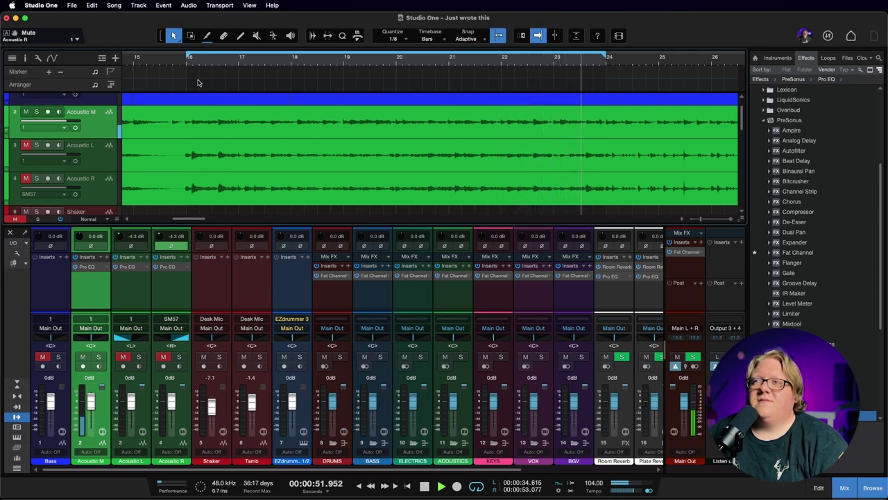
pyautogui.press('space')
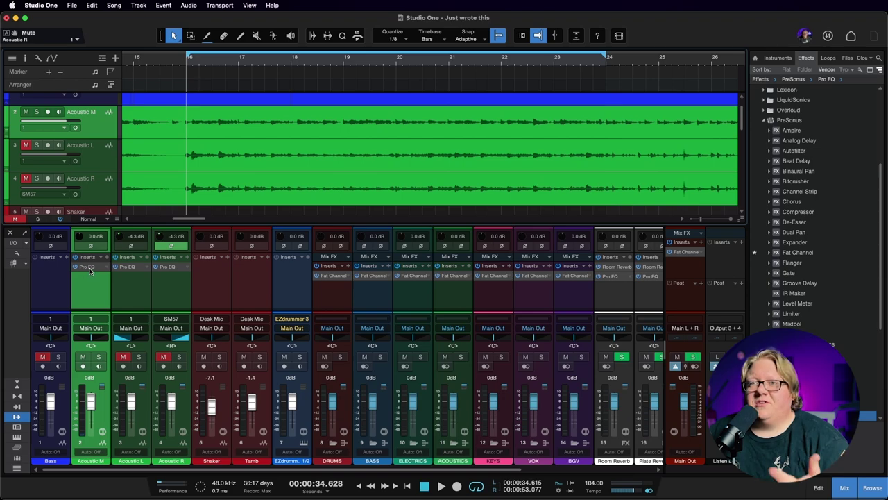
pyautogui.click(91, 270)
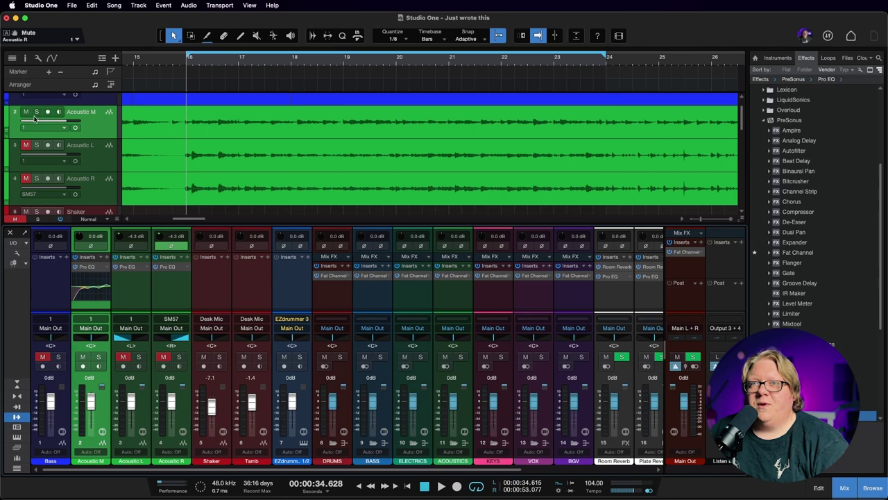
# Solo Acoustic L and Acoustic R instead of Acoustic M and play the loop from bar 16.
pyautogui.click(36, 111)
pyautogui.click(37, 144)
pyautogui.click(37, 178)
pyautogui.click(37, 113)
pyautogui.press('space')
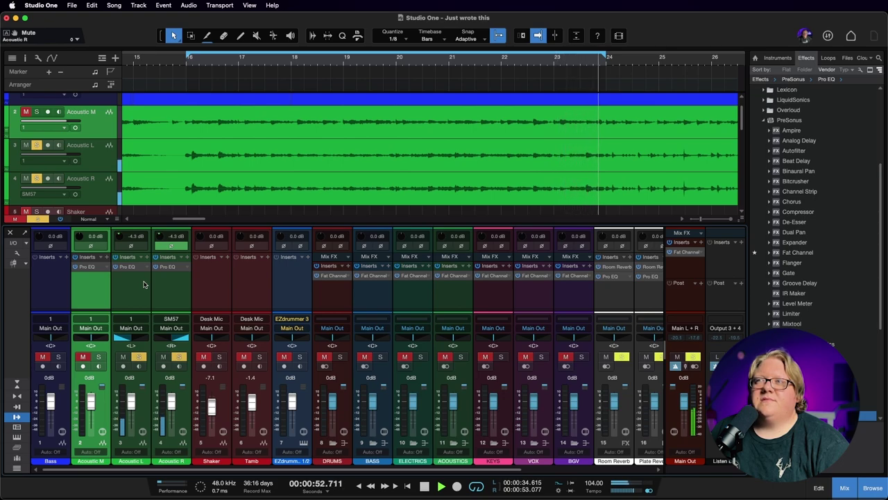
pyautogui.press('space')
pyautogui.press('KP_0')
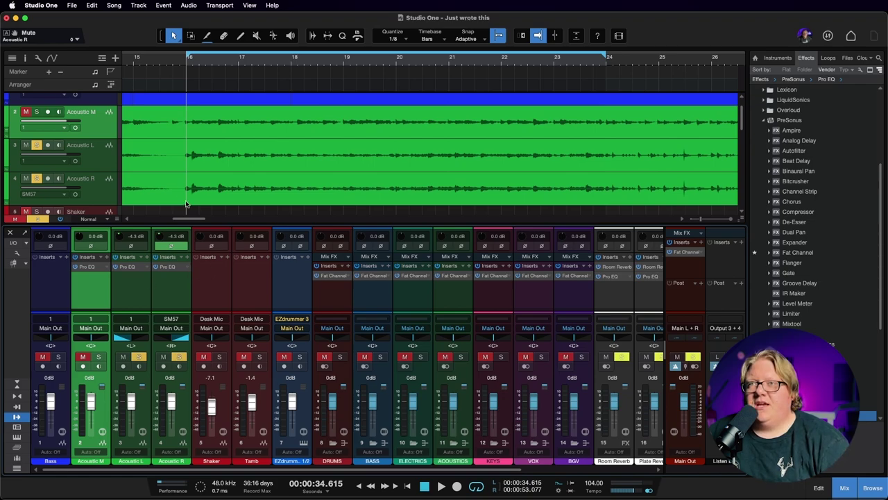
# Zoom in horizontally on the acoustic waveforms and switch the tracks to Large height.
pyautogui.scroll(2, 210, 176)
pyautogui.scroll(2, 211, 177)
pyautogui.scroll(2, 254, 182)
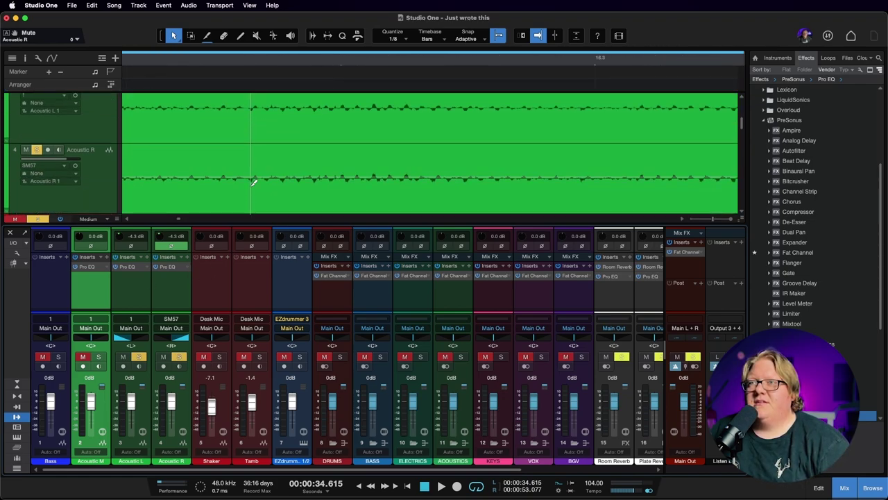
pyautogui.scroll(2, 253, 182)
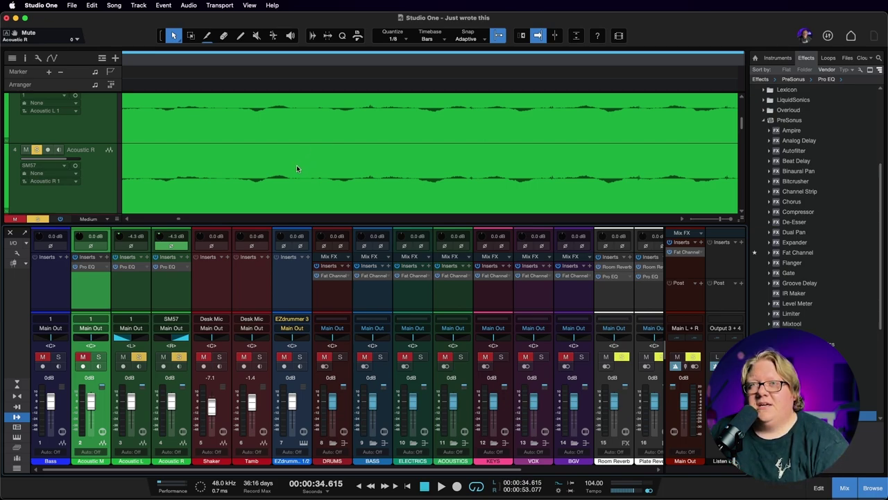
pyautogui.scroll(5, 296, 168)
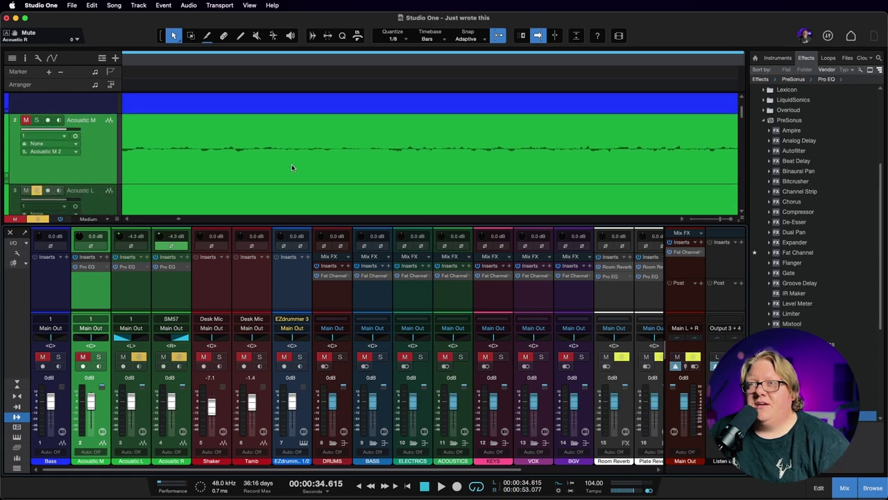
pyautogui.scroll(-4, 285, 166)
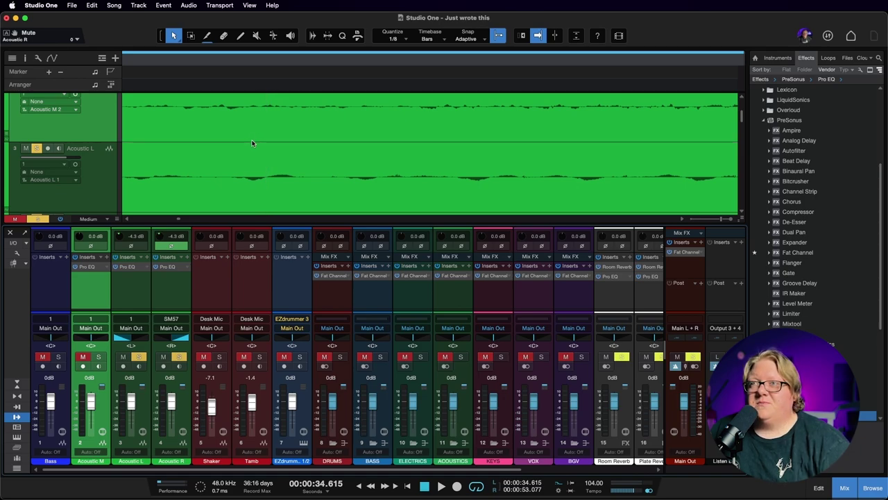
pyautogui.hotkey('shift', 'e')
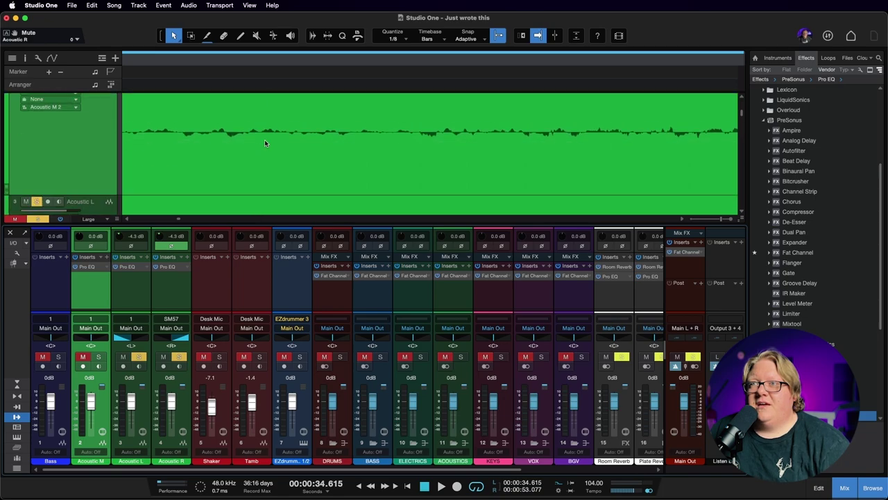
pyautogui.scroll(-3, 266, 143)
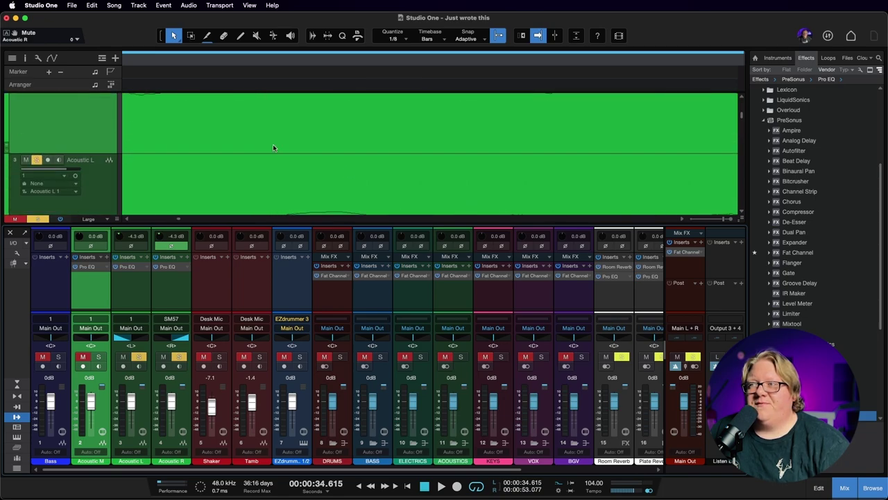
# Close the browser, hide the mixer, and shrink the tracks back to medium height.
pyautogui.click(873, 488)
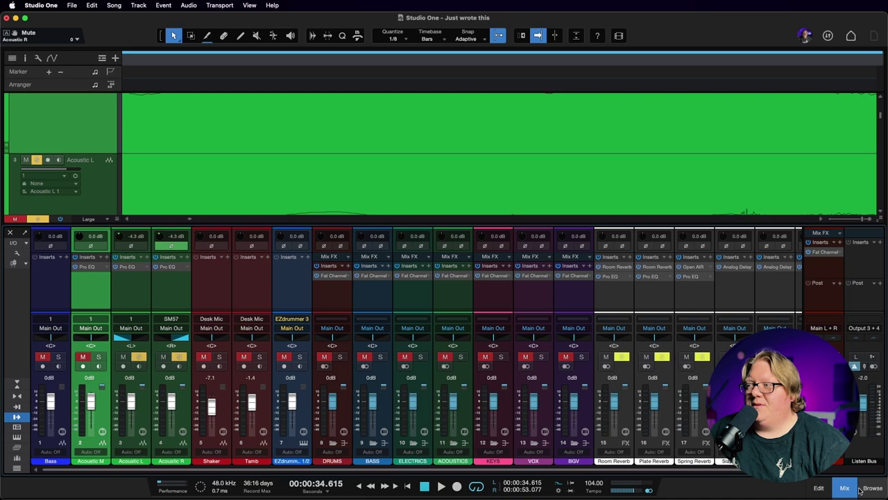
pyautogui.click(844, 488)
pyautogui.scroll(2, 370, 296)
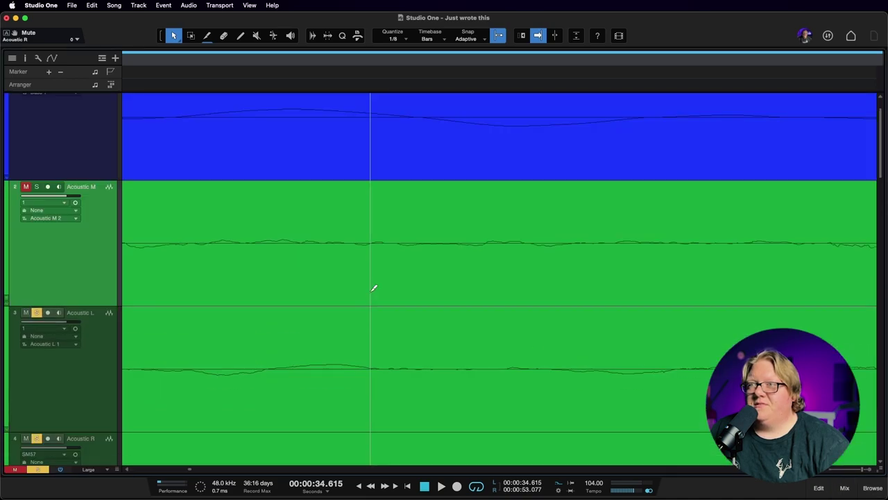
pyautogui.hotkey('shift', 'w')
# Zoom in on the waveforms, enlarge the tracks to Large height, and show the mixer again.
pyautogui.scroll(3, 372, 290)
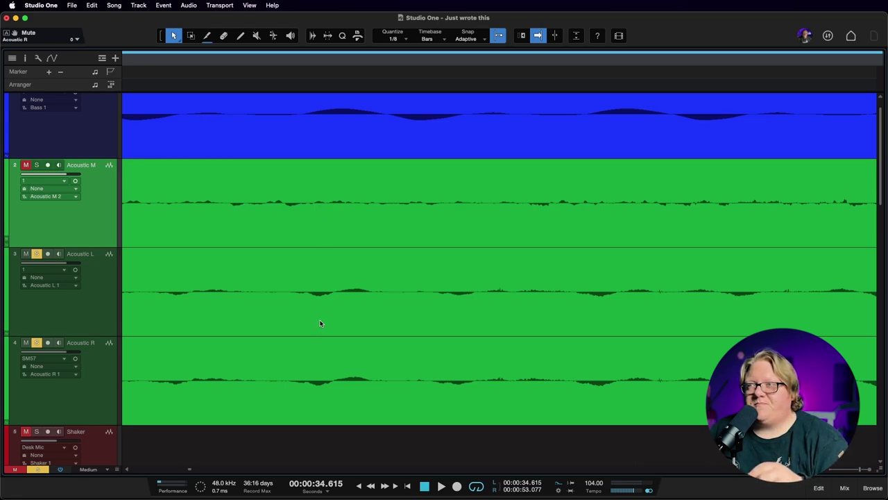
pyautogui.scroll(2, 320, 233)
pyautogui.scroll(2, 321, 232)
pyautogui.press('e')
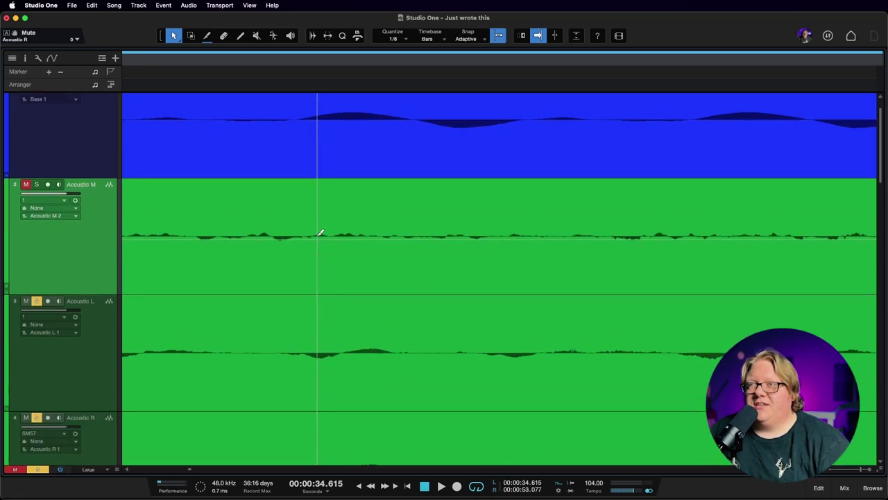
pyautogui.scroll(-3, 320, 233)
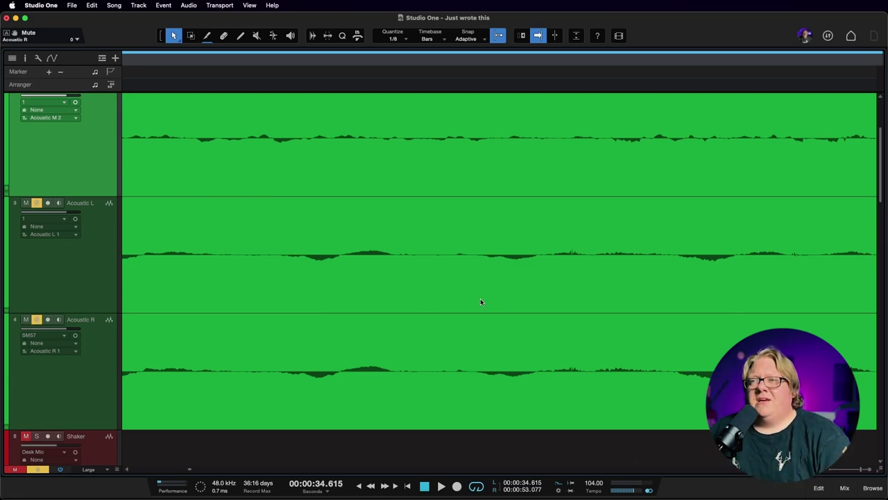
pyautogui.click(843, 488)
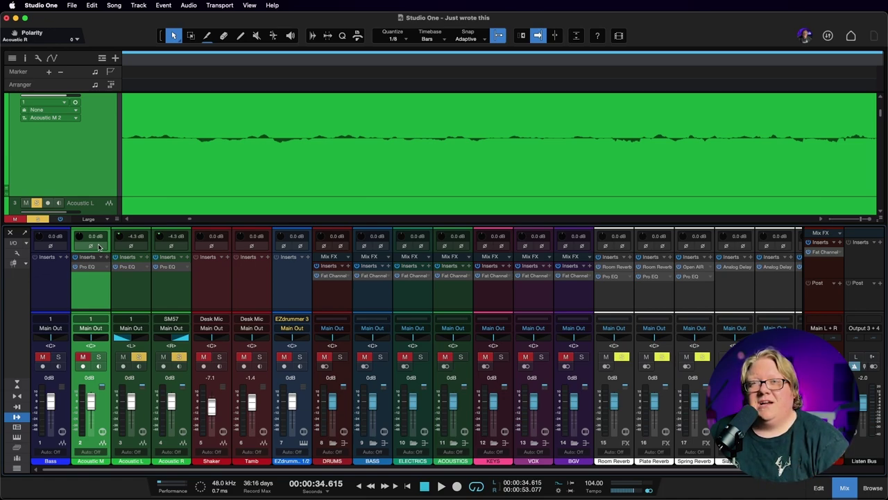
# Solo Acoustic M together with Acoustic L and R and start playback.
pyautogui.click(99, 356)
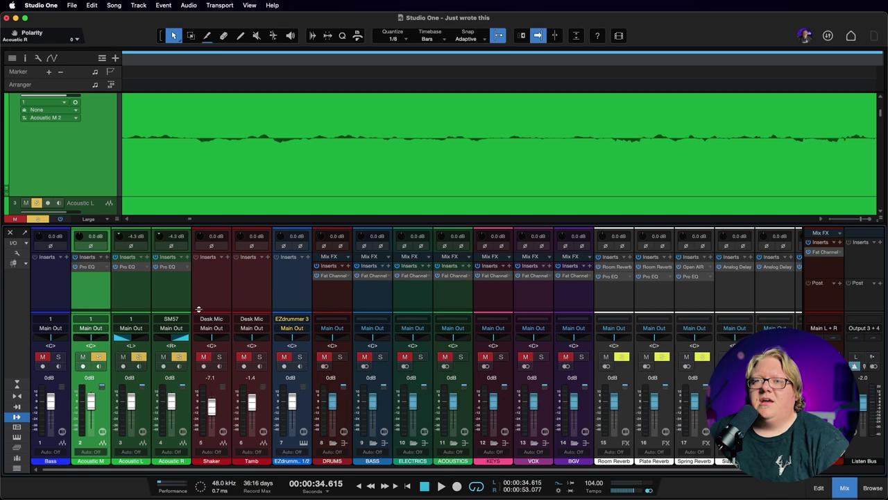
pyautogui.scroll(-3, 231, 182)
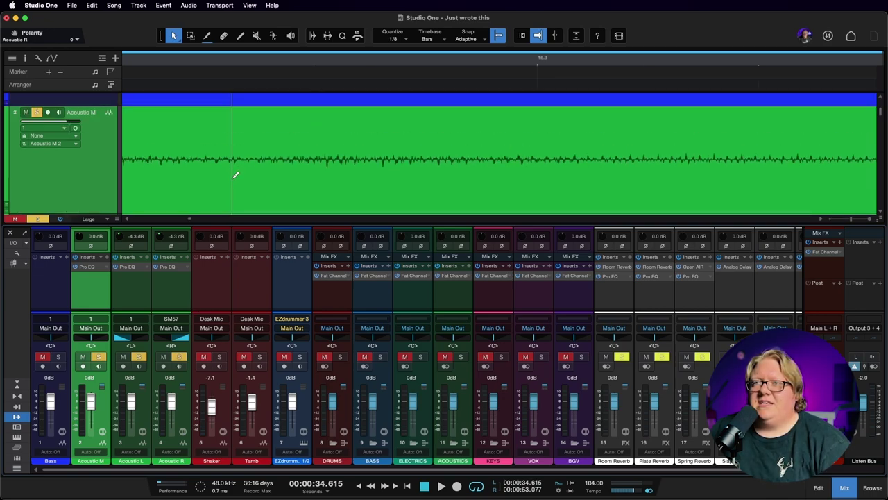
pyautogui.scroll(-2, 233, 180)
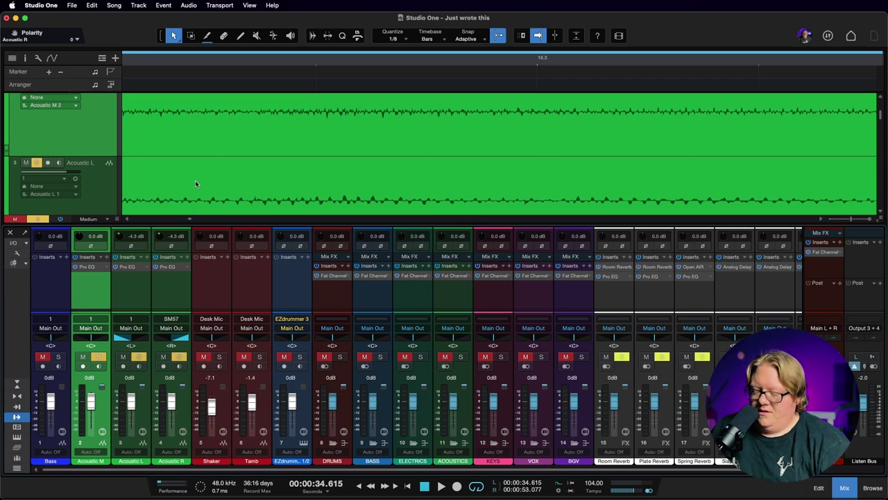
pyautogui.press('space')
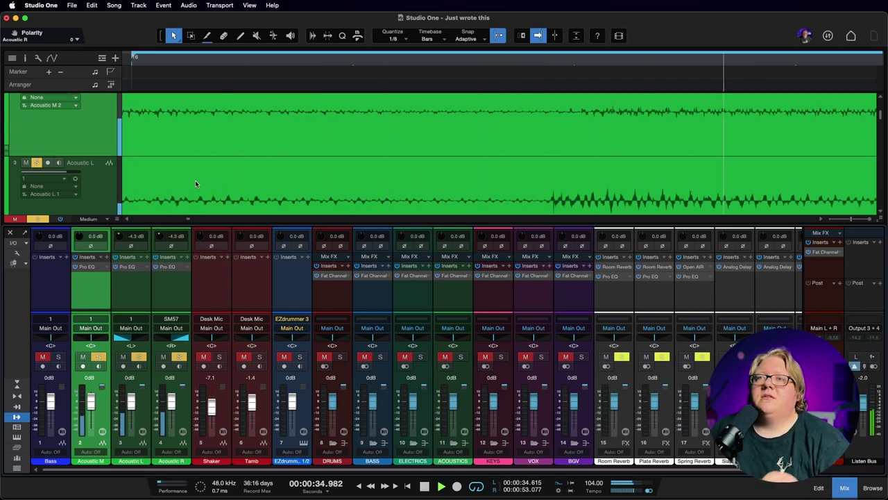
# Compare polarity flips on Acoustic M and R, ending with Acoustic R inverted, then stop.
pyautogui.click(96, 246)
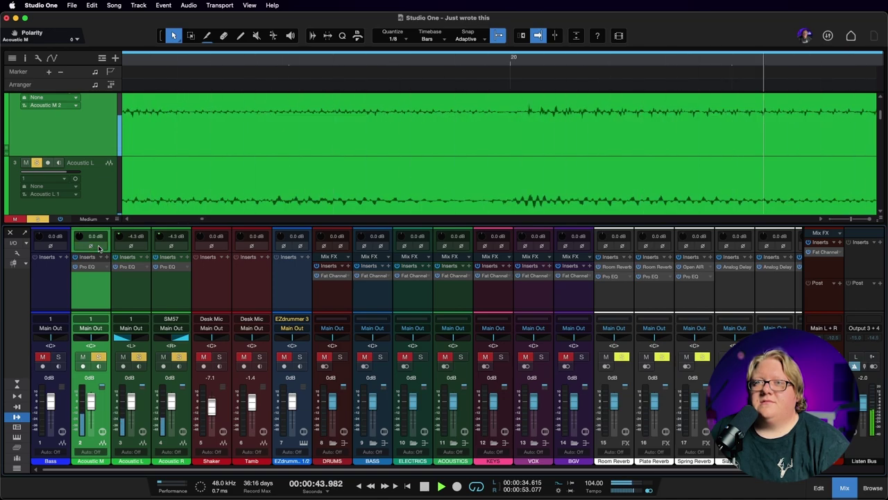
pyautogui.click(170, 246)
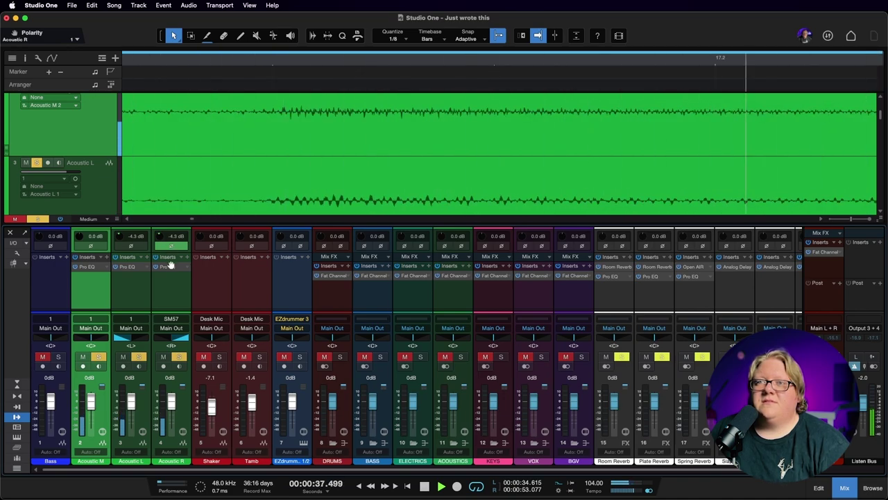
pyautogui.click(172, 245)
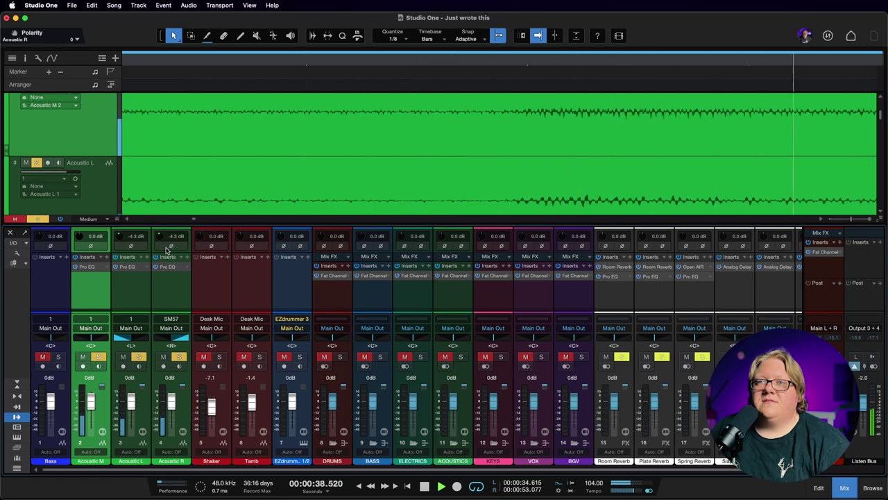
pyautogui.click(99, 246)
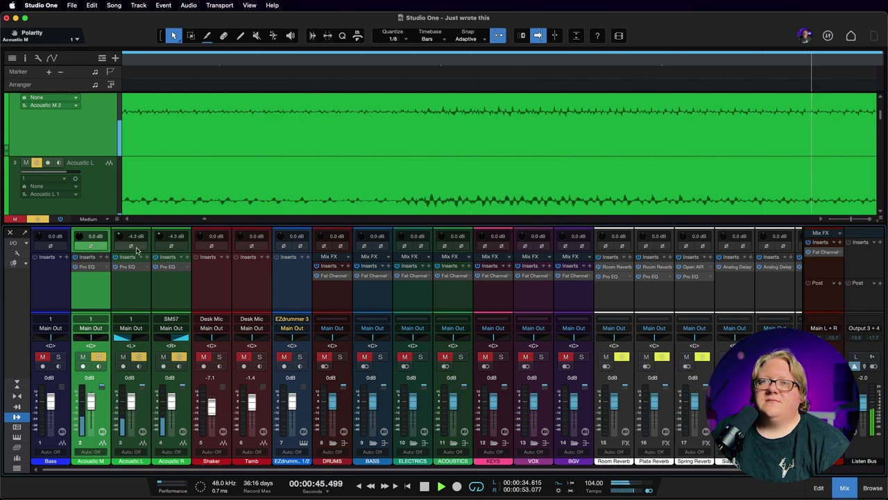
pyautogui.click(171, 247)
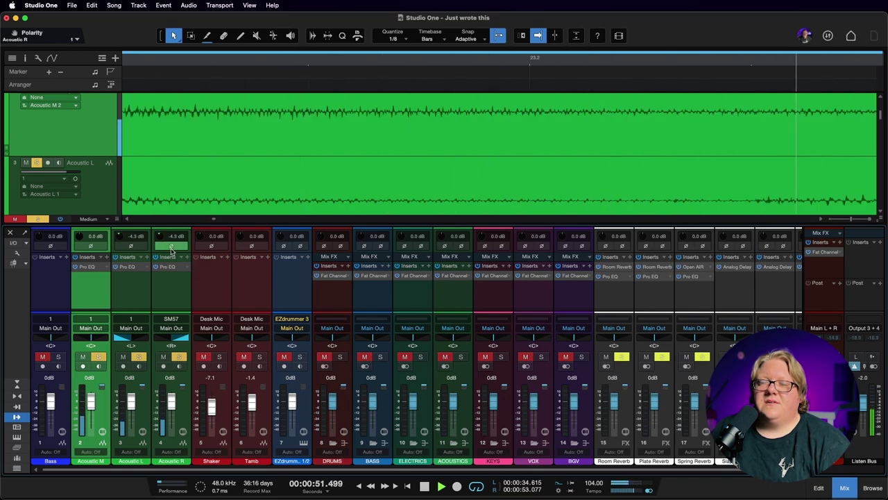
pyautogui.press('space')
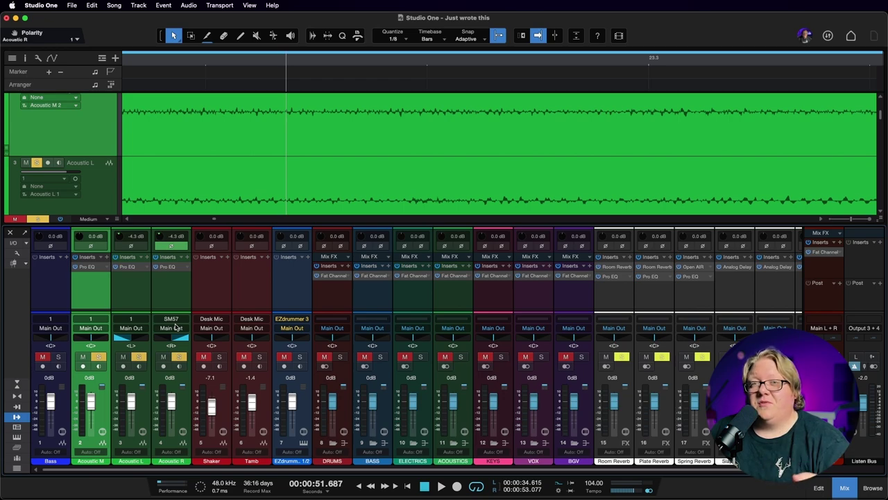
pyautogui.scroll(3, 258, 176)
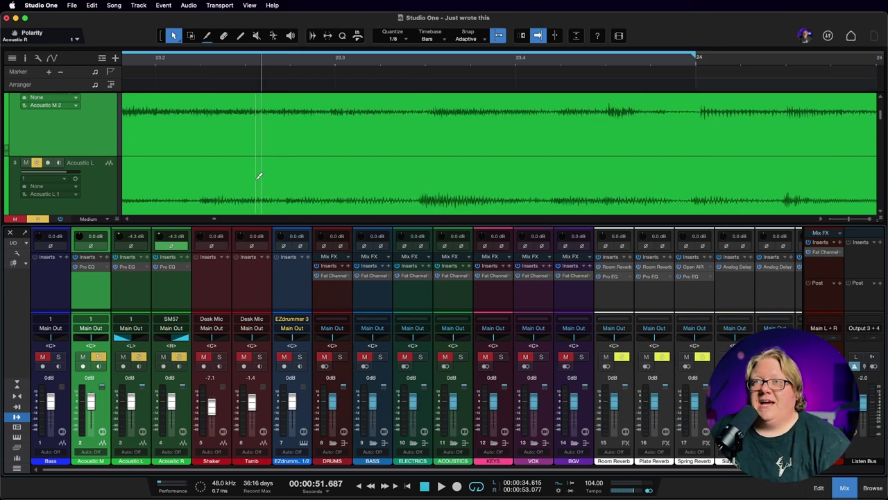
pyautogui.scroll(-3, 257, 177)
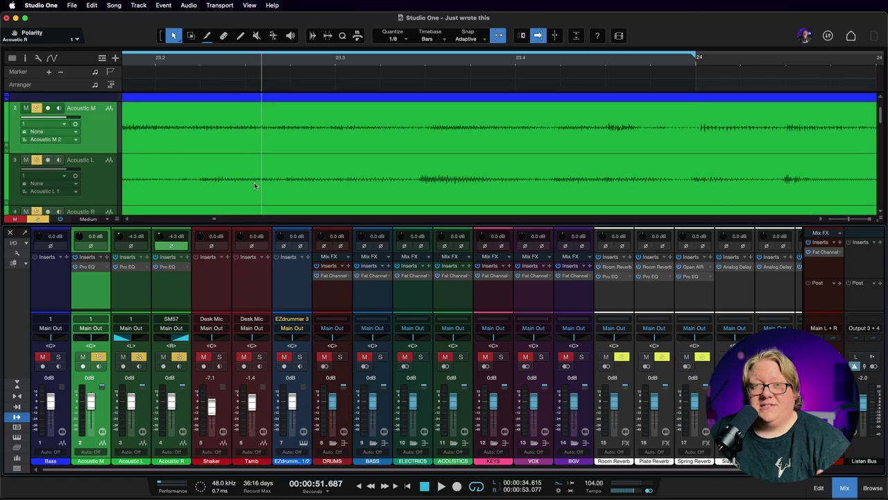
pyautogui.scroll(-3, 254, 186)
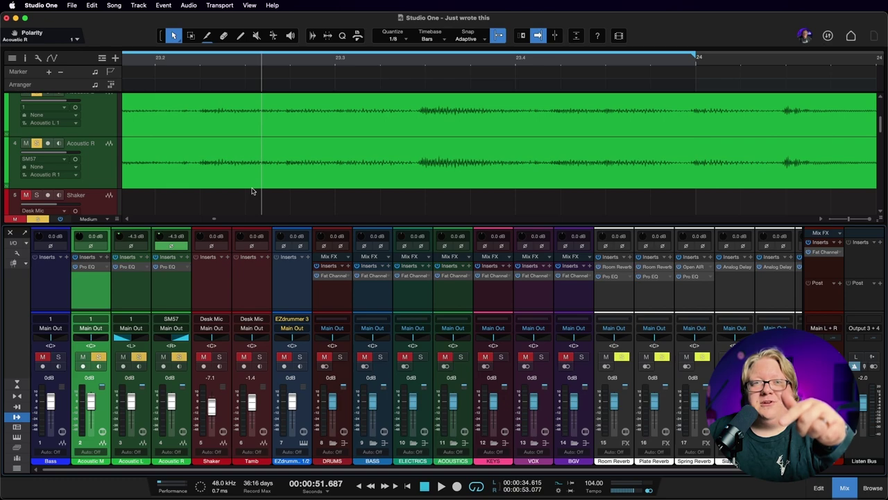
pyautogui.scroll(3, 247, 191)
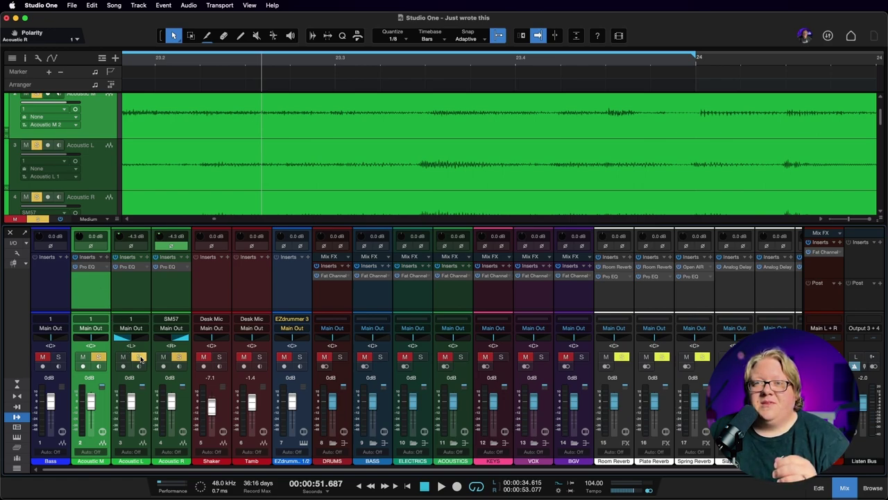
# Unsolo Acoustic L and R so only Acoustic M plays, and play it from the loop start.
pyautogui.moveTo(141, 356); pyautogui.dragTo(182, 357)
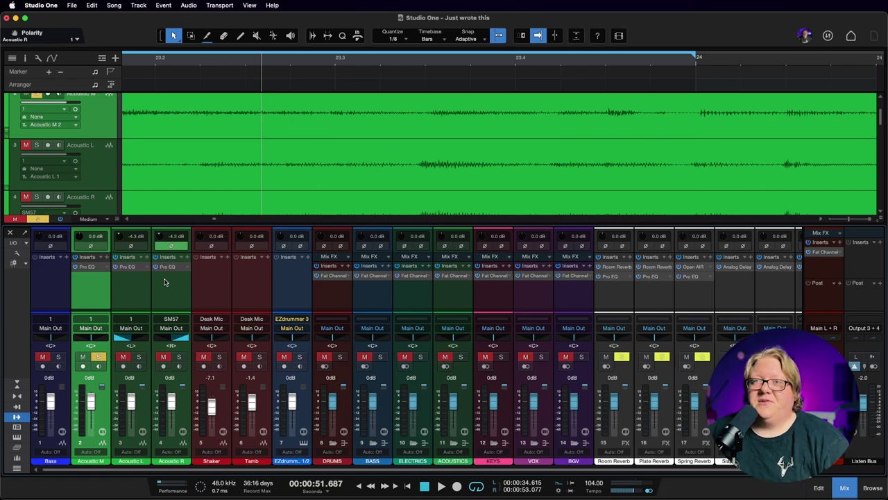
pyautogui.scroll(-5, 207, 176)
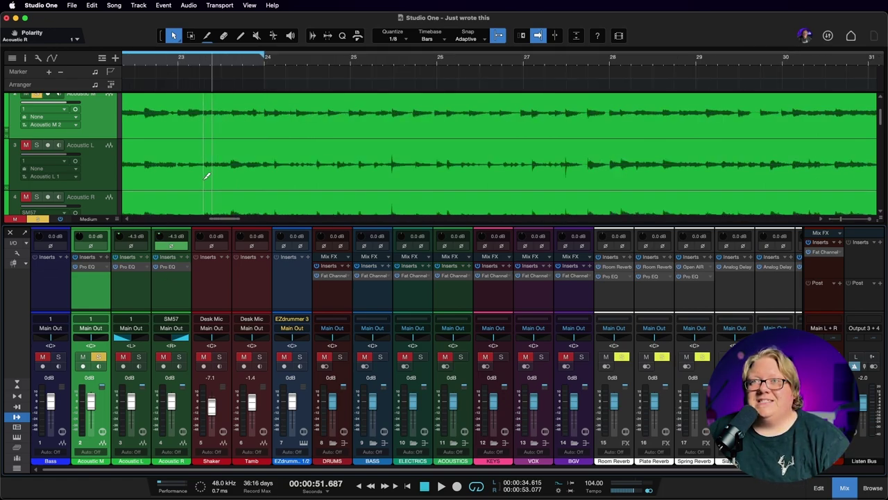
pyautogui.press('KP_1')
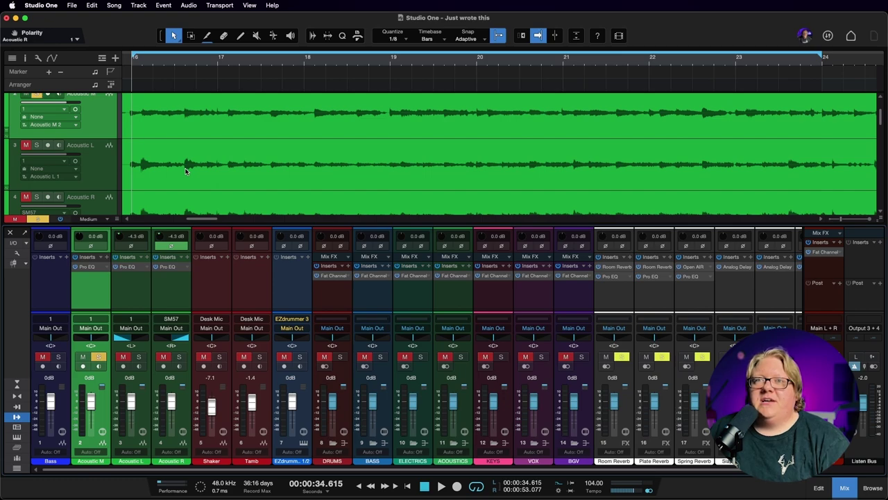
pyautogui.press('space')
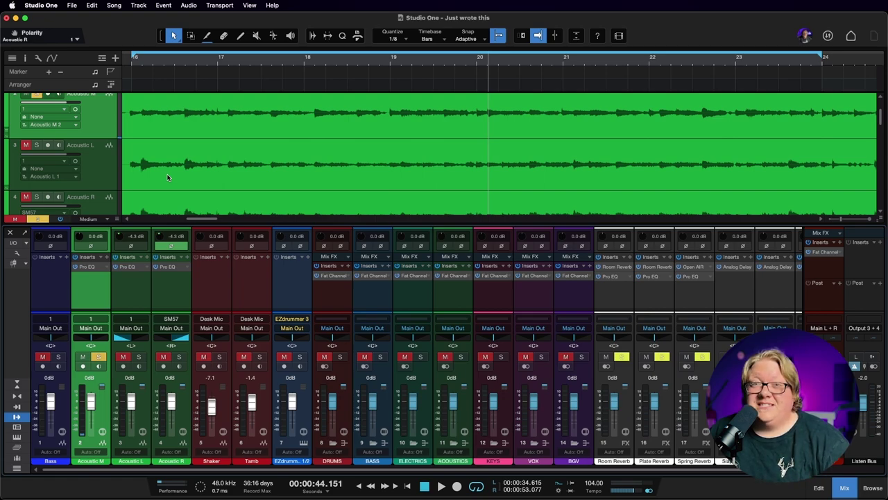
# Solo Acoustic L and R, unsolo Acoustic M, and play the stereo pair from the loop start.
pyautogui.click(36, 145)
pyautogui.click(36, 198)
pyautogui.click(34, 96)
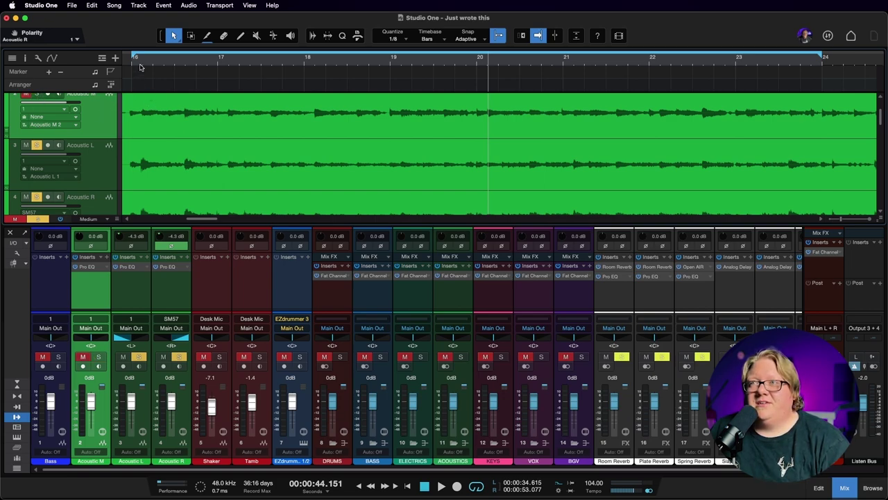
pyautogui.press('space')
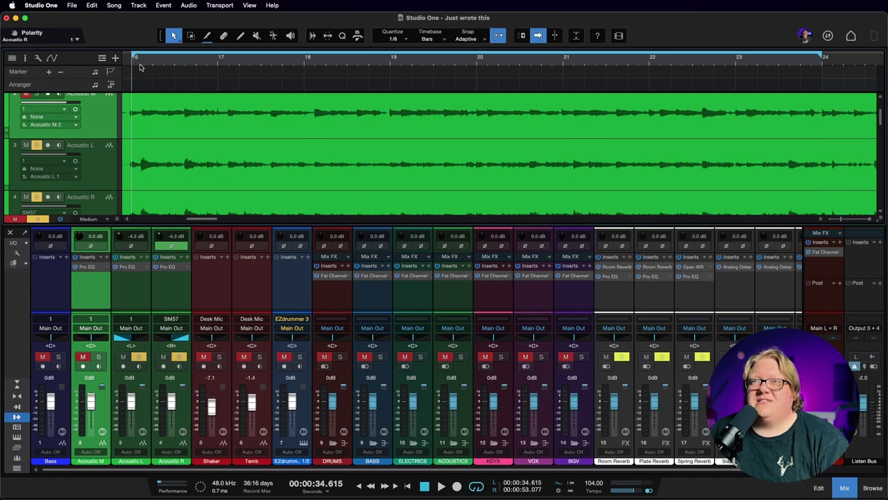
pyautogui.press('space')
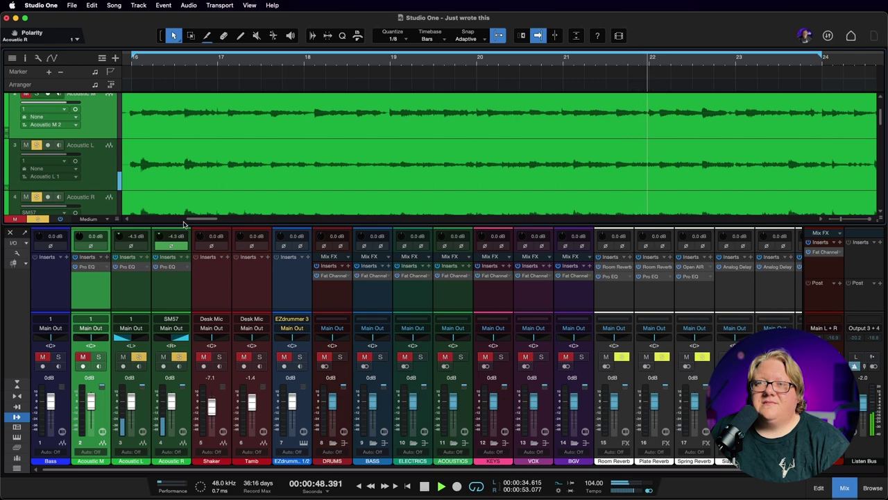
pyautogui.press('space')
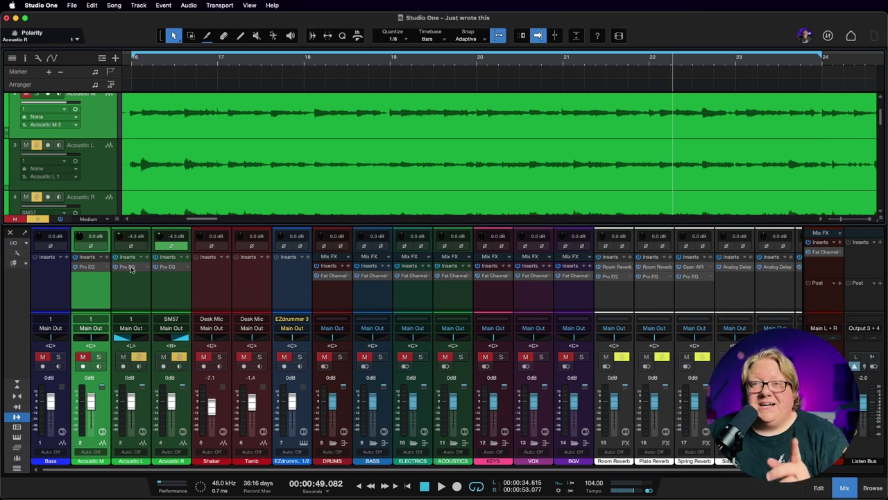
# Solo Acoustic M alongside the stereo pair and play all three acoustics from the loop start.
pyautogui.click(98, 358)
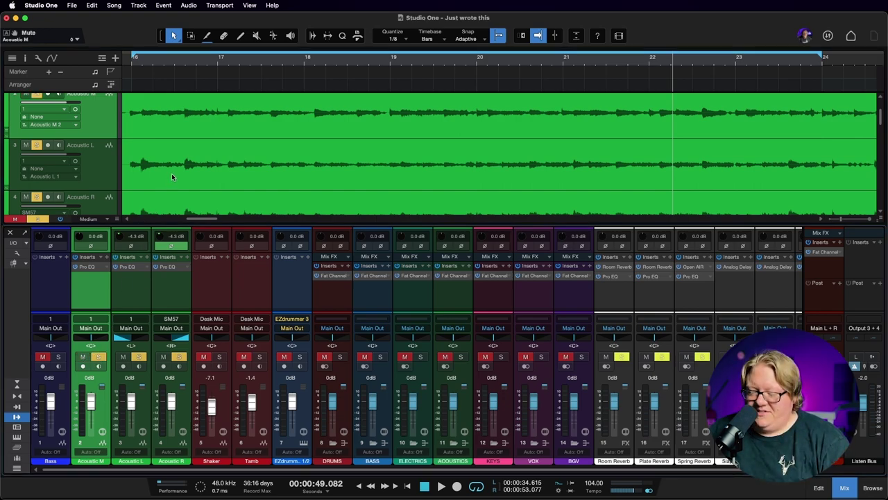
pyautogui.press('space')
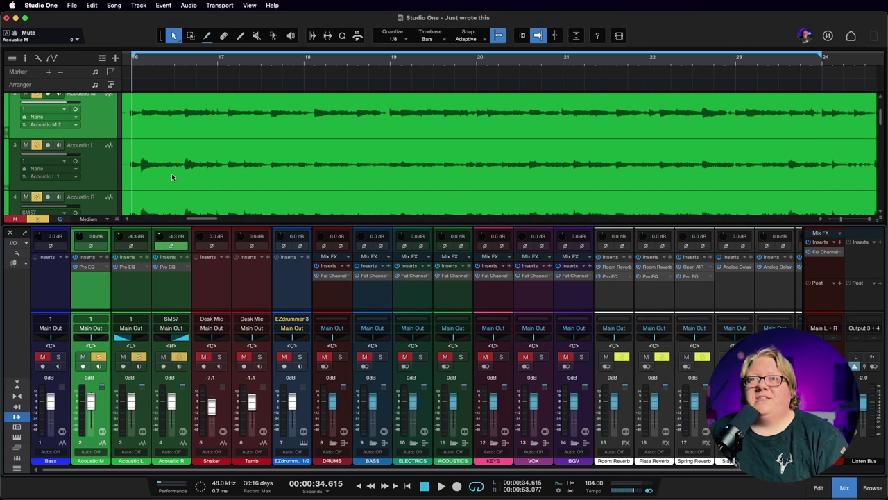
pyautogui.press('space')
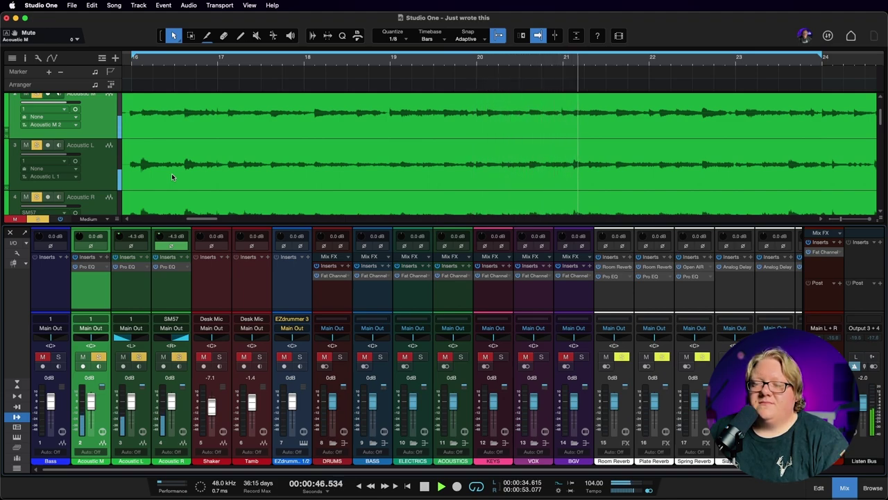
pyautogui.press('space')
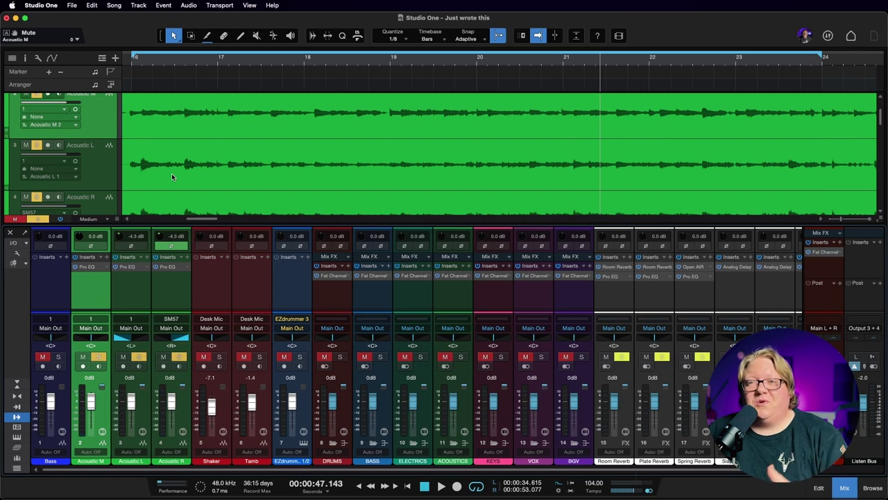
# Clear every solo, return to the loop start, and unmute the Bass track.
pyautogui.scroll(2, 171, 172)
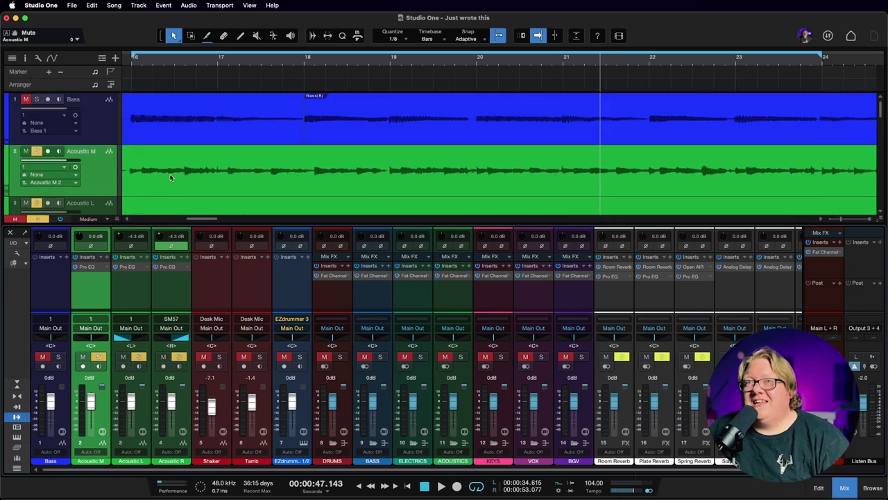
pyautogui.click(36, 219)
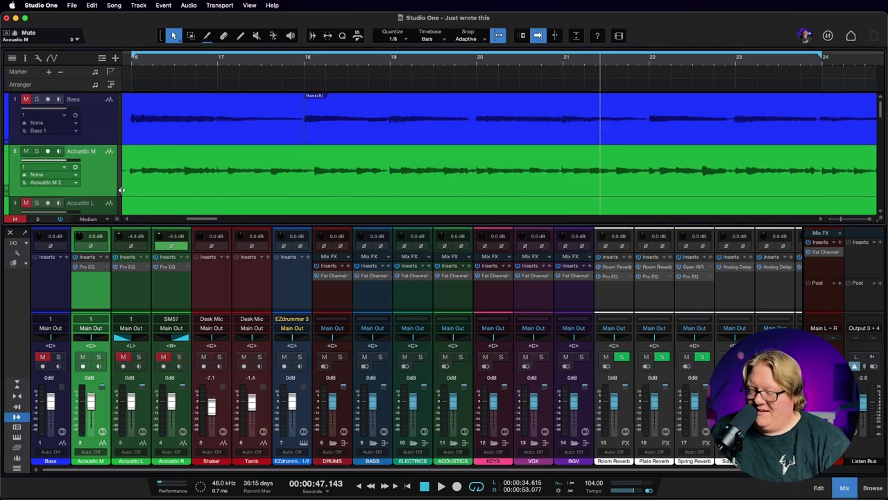
pyautogui.press('KP_1')
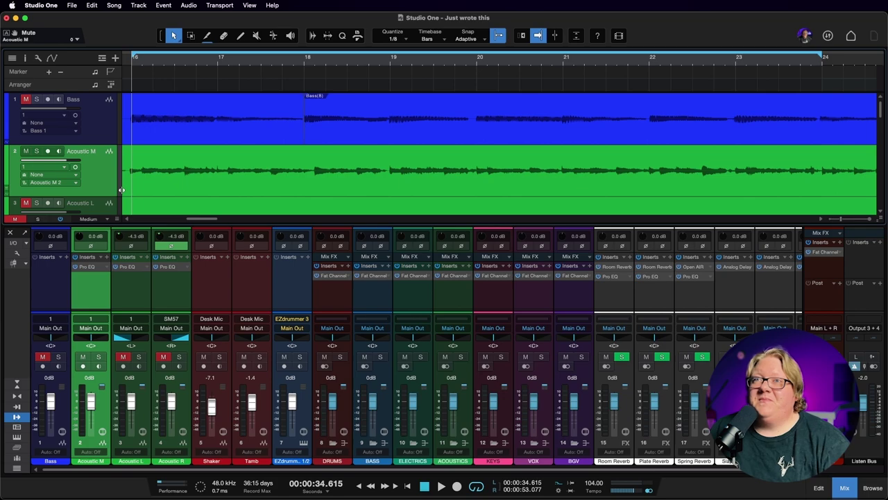
pyautogui.click(26, 100)
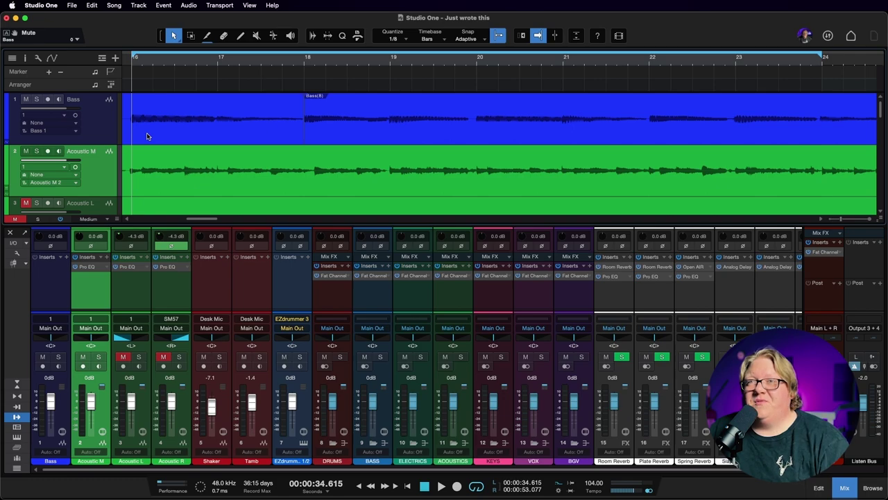
# Play the bass with the acoustic and lower the Bass fader to -1.4 dB.
pyautogui.click(147, 136)
pyautogui.press('space')
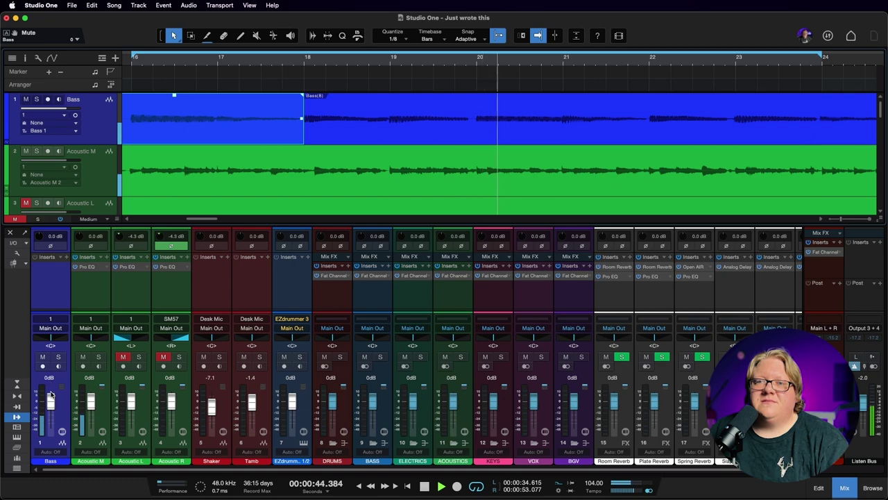
pyautogui.moveTo(50, 396); pyautogui.dragTo(50, 401)
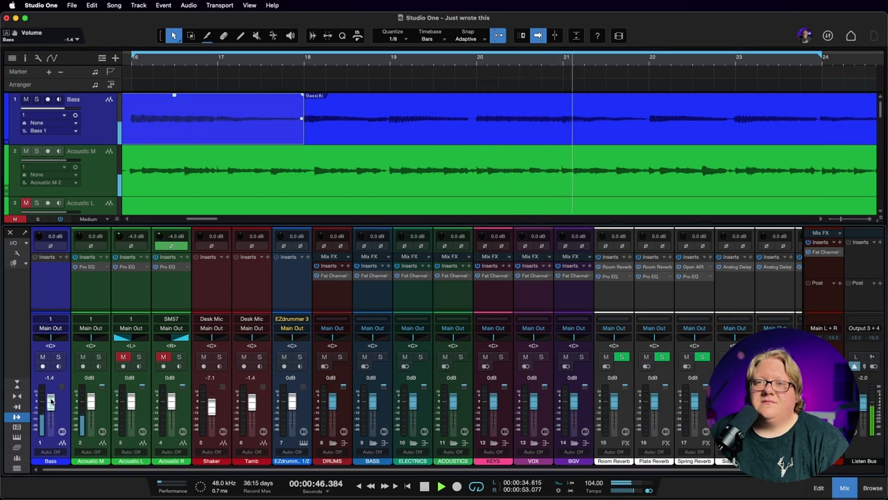